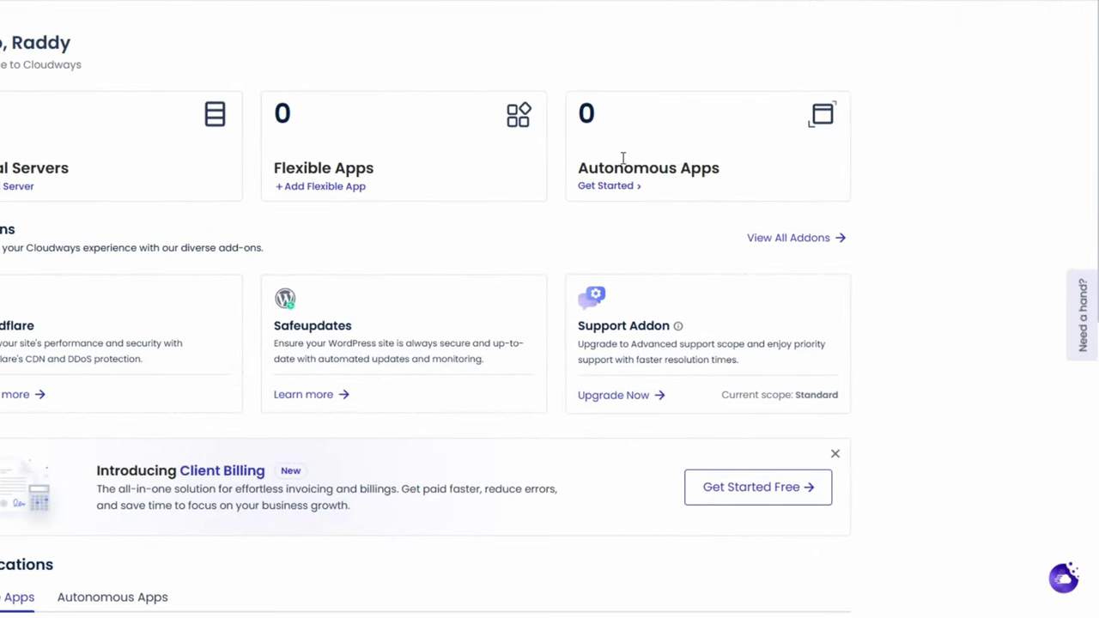
- Start an Autonomous app and compare all seven plans, from $35/mo to $1640/mo
{"action": "left_click", "coordinate": [601, 186]}
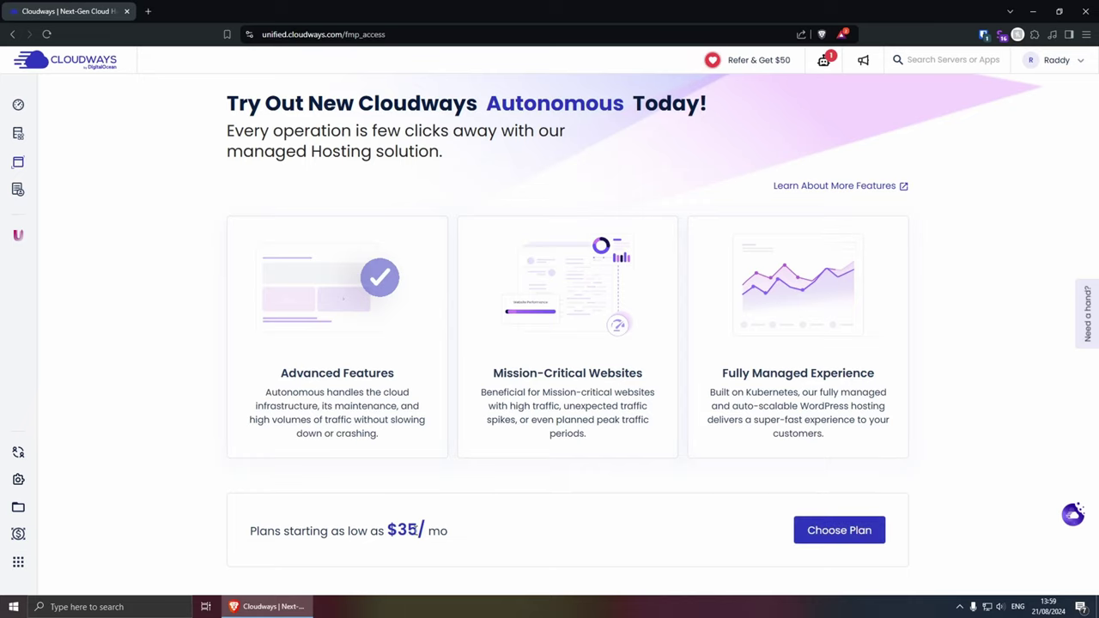
{"action": "left_click", "coordinate": [846, 530]}
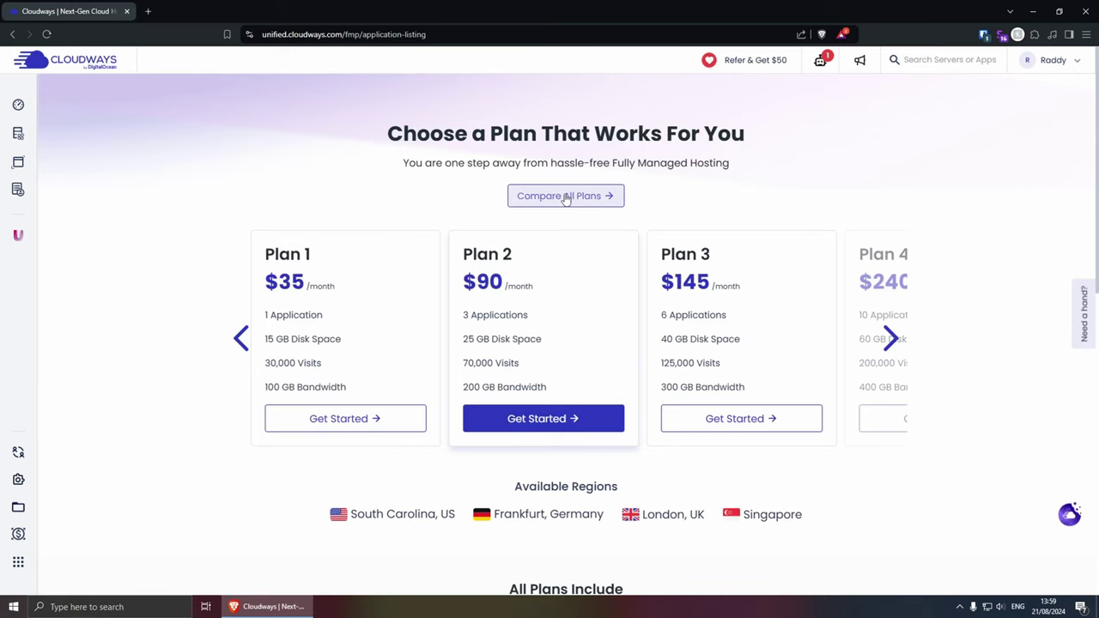
{"action": "left_click", "coordinate": [566, 196]}
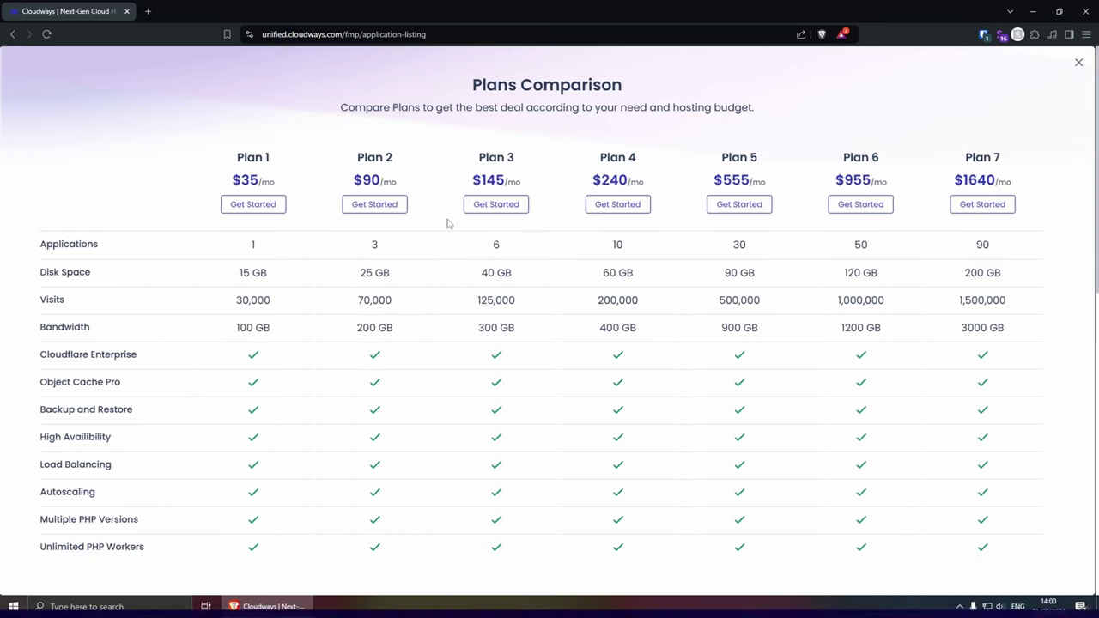
- Confirm the $35 Plan 1 and add a named WordPress application in the London region
{"action": "left_click", "coordinate": [273, 206]}
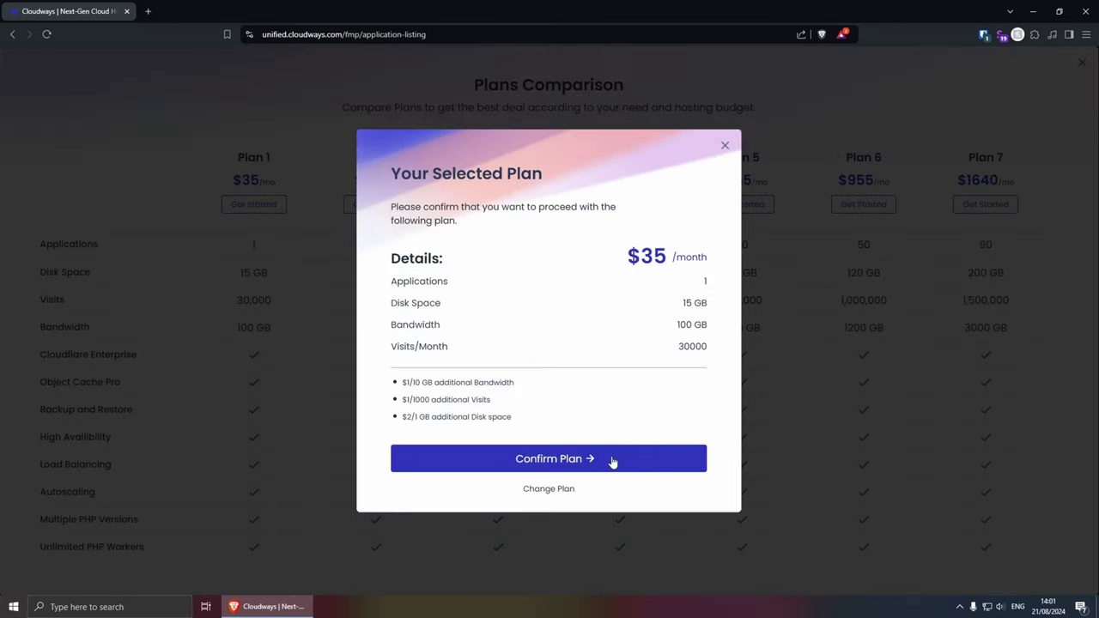
{"action": "left_click", "coordinate": [610, 461]}
{"action": "left_click", "coordinate": [449, 232]}
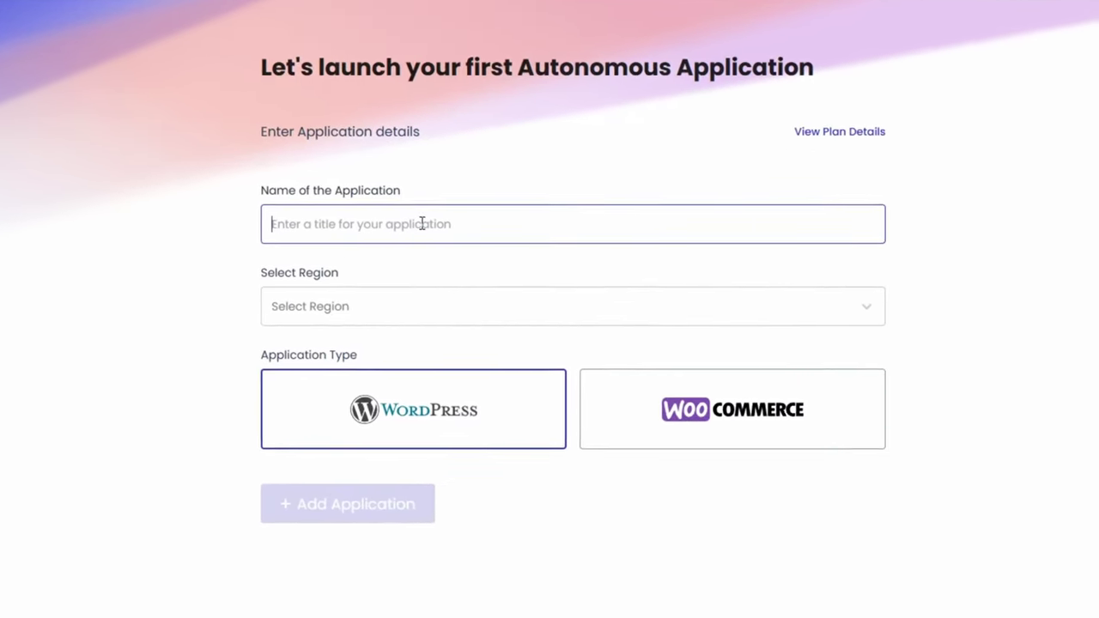
{"action": "type", "text": "Raddy"}
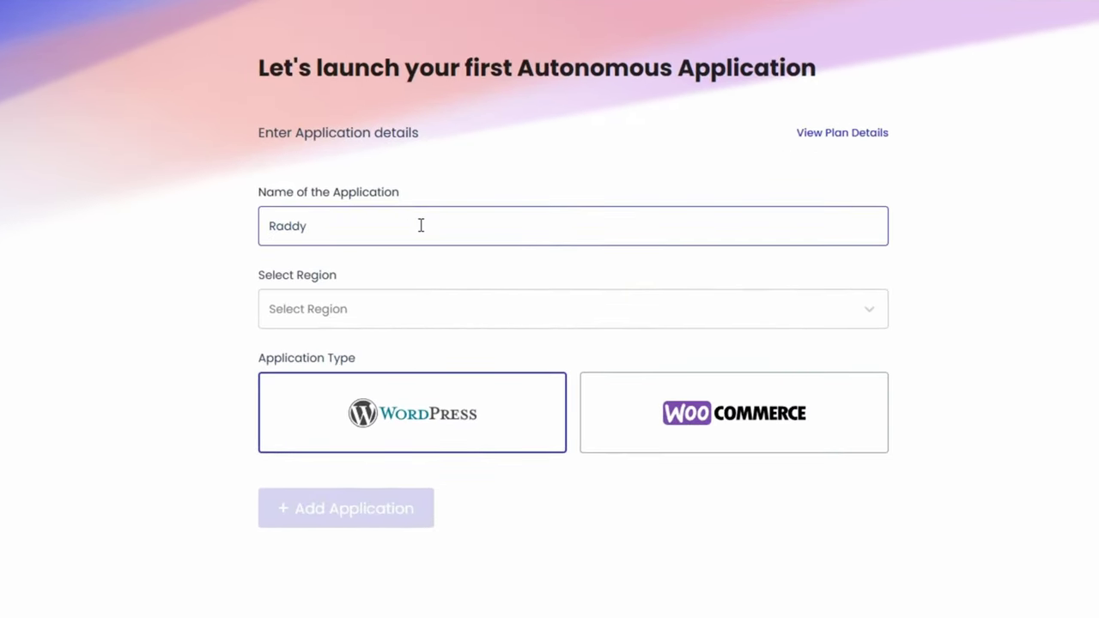
{"action": "left_click", "coordinate": [406, 308]}
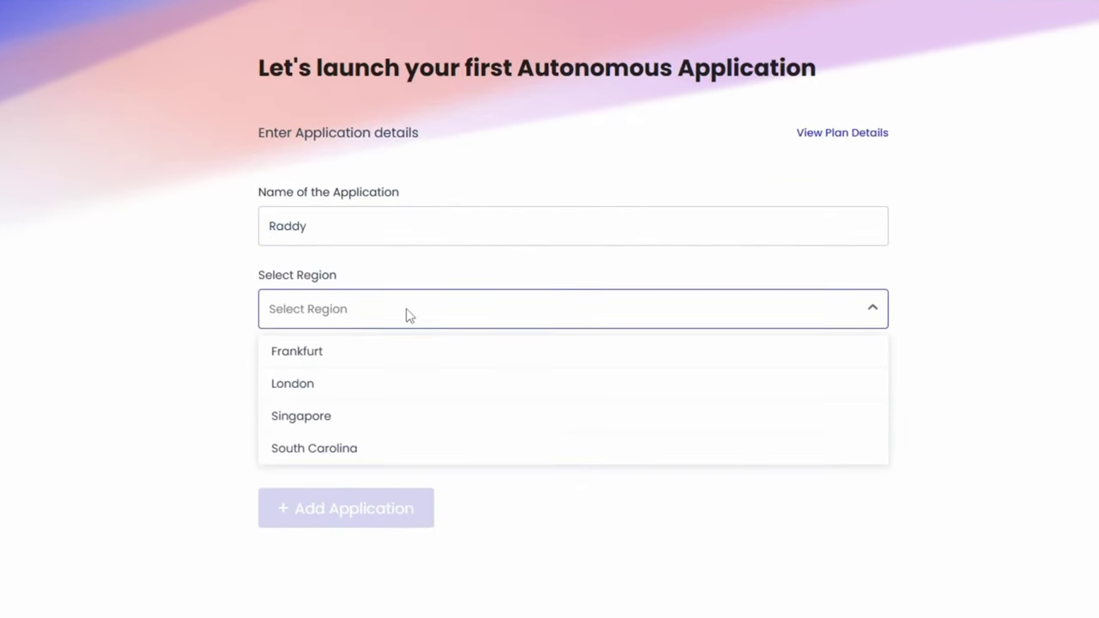
{"action": "left_click", "coordinate": [307, 392]}
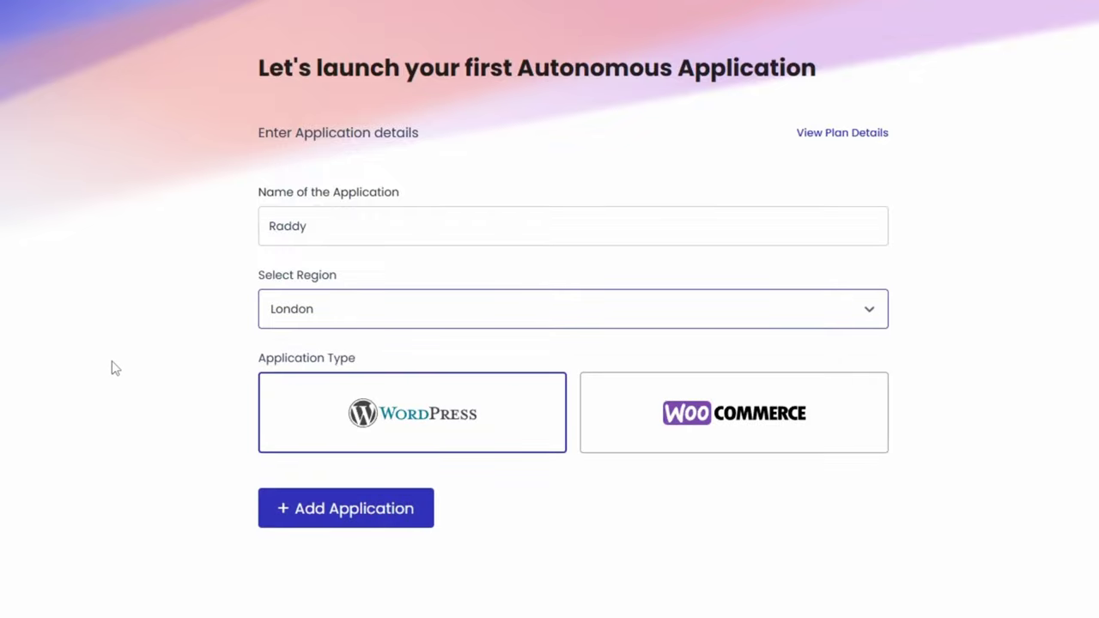
{"action": "left_click", "coordinate": [344, 515]}
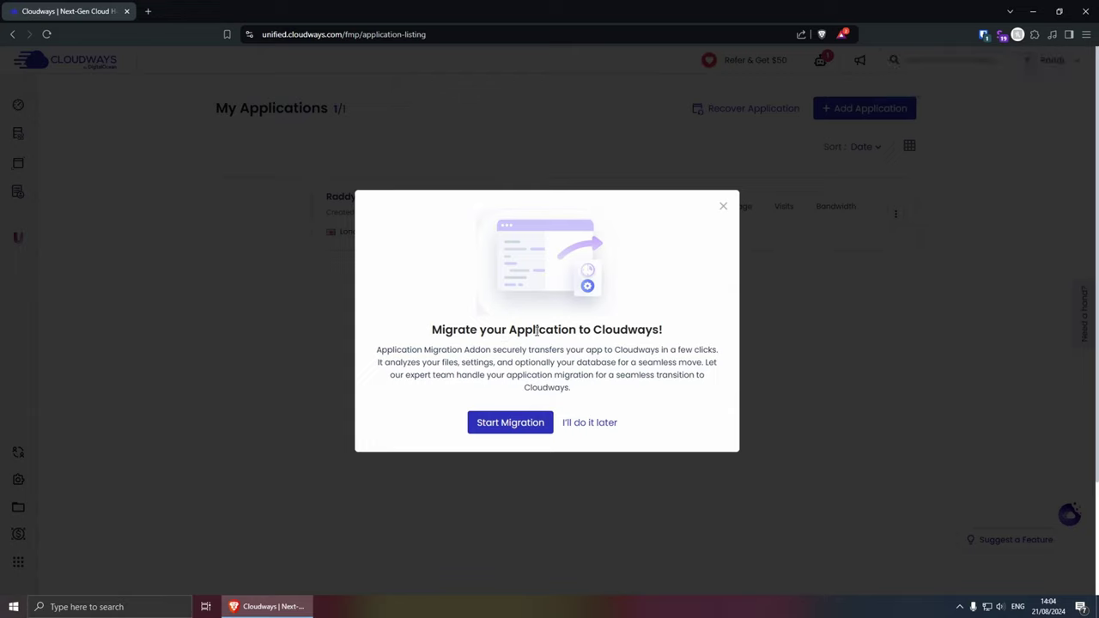
- Skip the migration offer, open the new app's page and preview its live WordPress site
{"action": "left_click", "coordinate": [605, 425]}
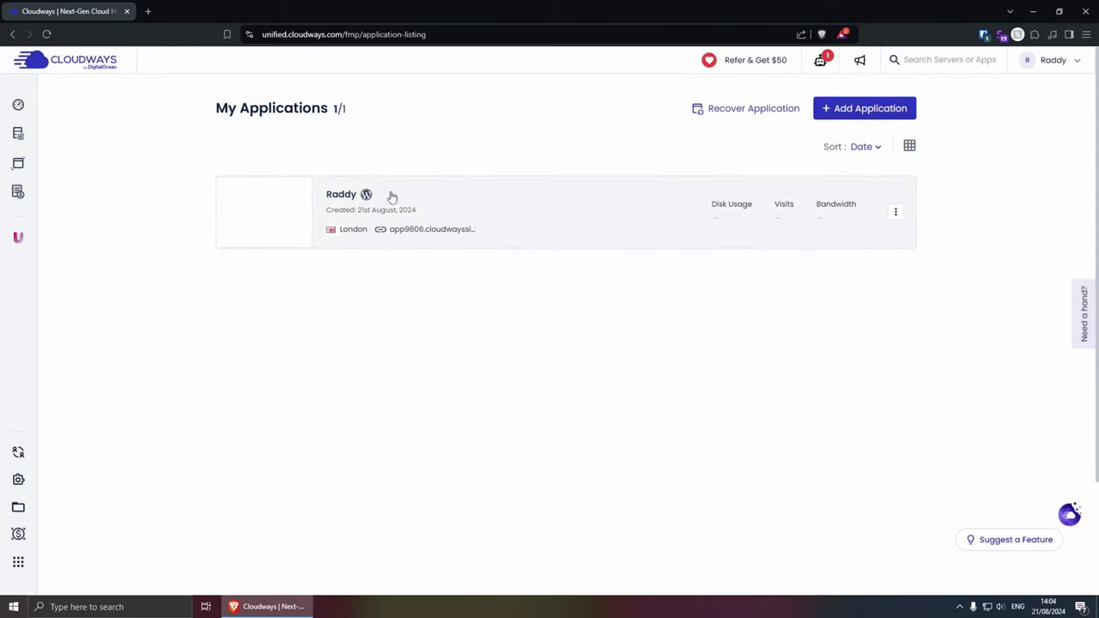
{"action": "left_click", "coordinate": [457, 197]}
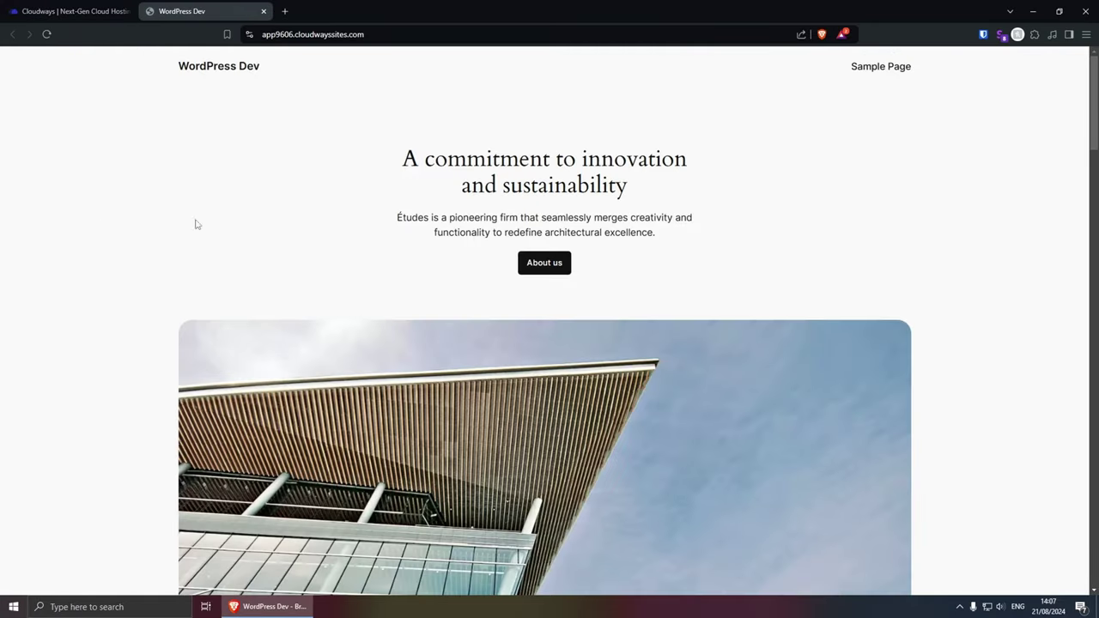
{"action": "scroll", "coordinate": [456, 256], "scroll_direction": "down", "scroll_amount": 15}
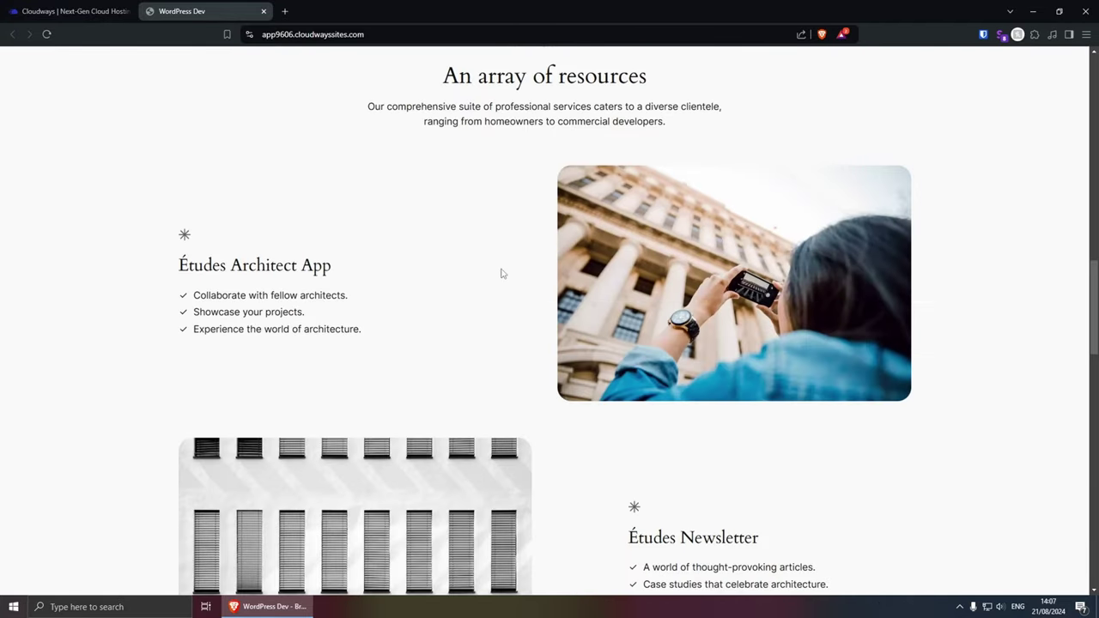
{"action": "scroll", "coordinate": [503, 273], "scroll_direction": "down", "scroll_amount": 5}
{"action": "scroll", "coordinate": [581, 321], "scroll_direction": "up", "scroll_amount": 20}
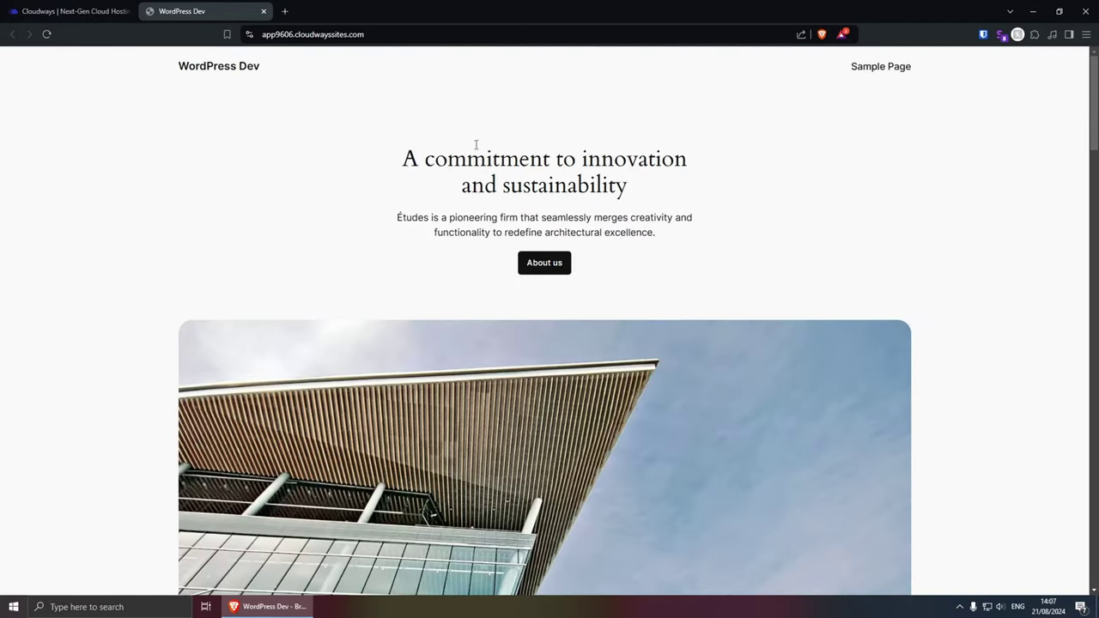
- Close the site preview, review Overview resources and disk breakdown, then view Performance caching
{"action": "left_click", "coordinate": [263, 12]}
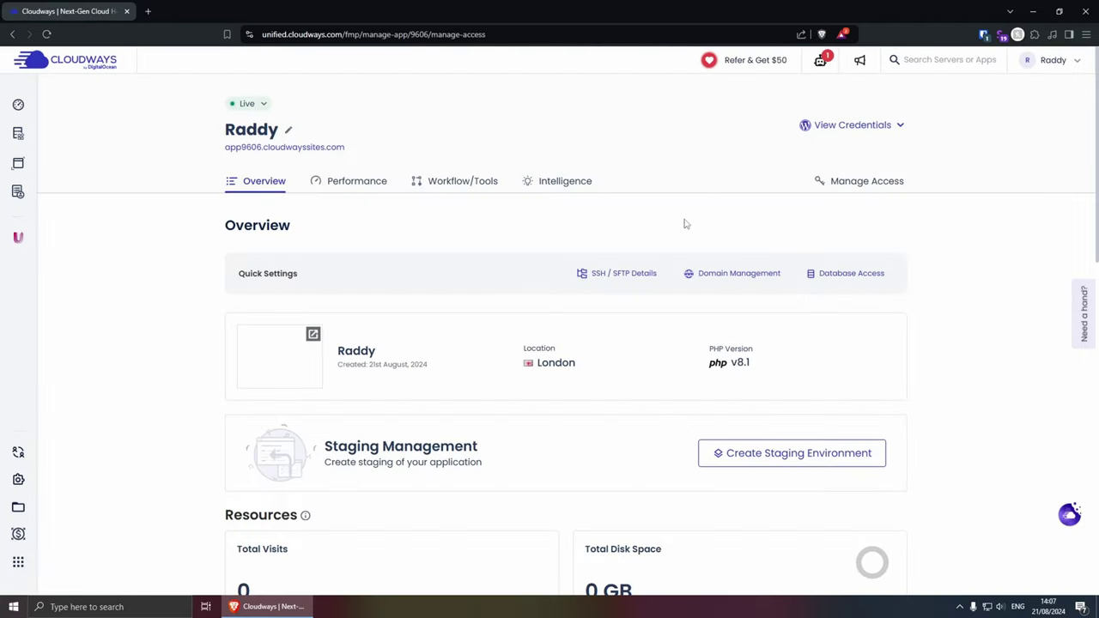
{"action": "scroll", "coordinate": [421, 313], "scroll_direction": "down", "scroll_amount": 4}
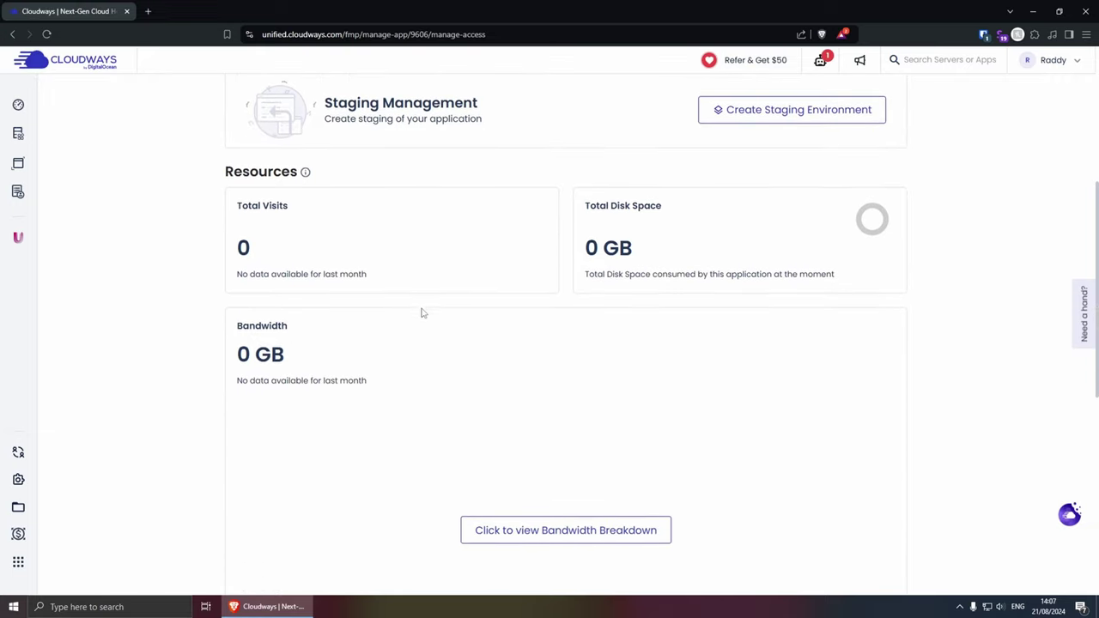
{"action": "scroll", "coordinate": [418, 322], "scroll_direction": "down", "scroll_amount": 3}
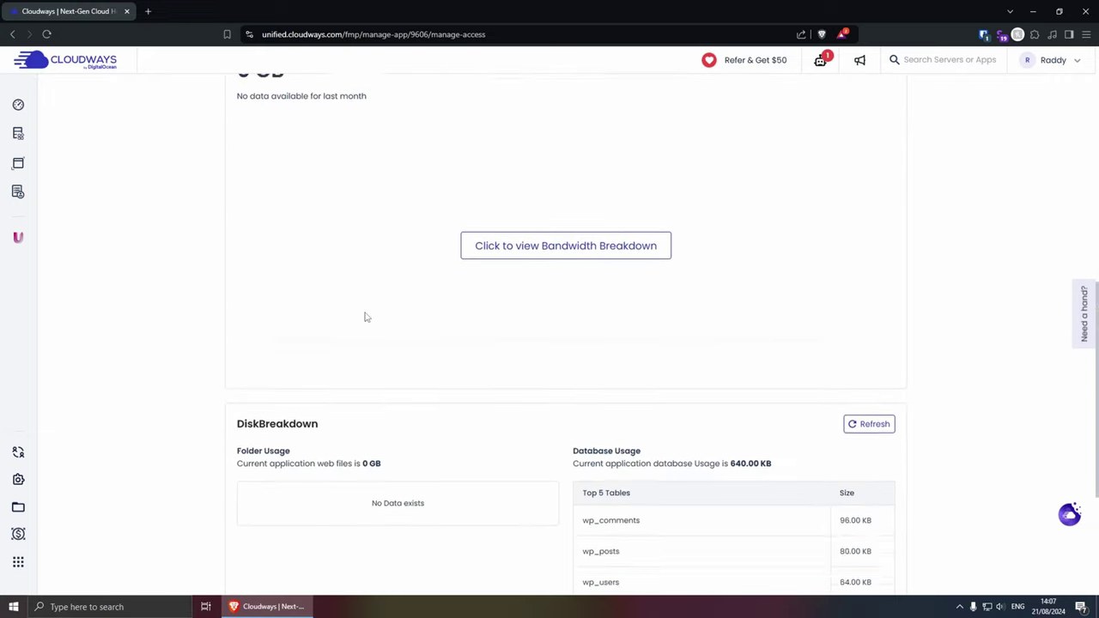
{"action": "scroll", "coordinate": [364, 317], "scroll_direction": "down", "scroll_amount": 2}
{"action": "scroll", "coordinate": [651, 395], "scroll_direction": "down", "scroll_amount": 1}
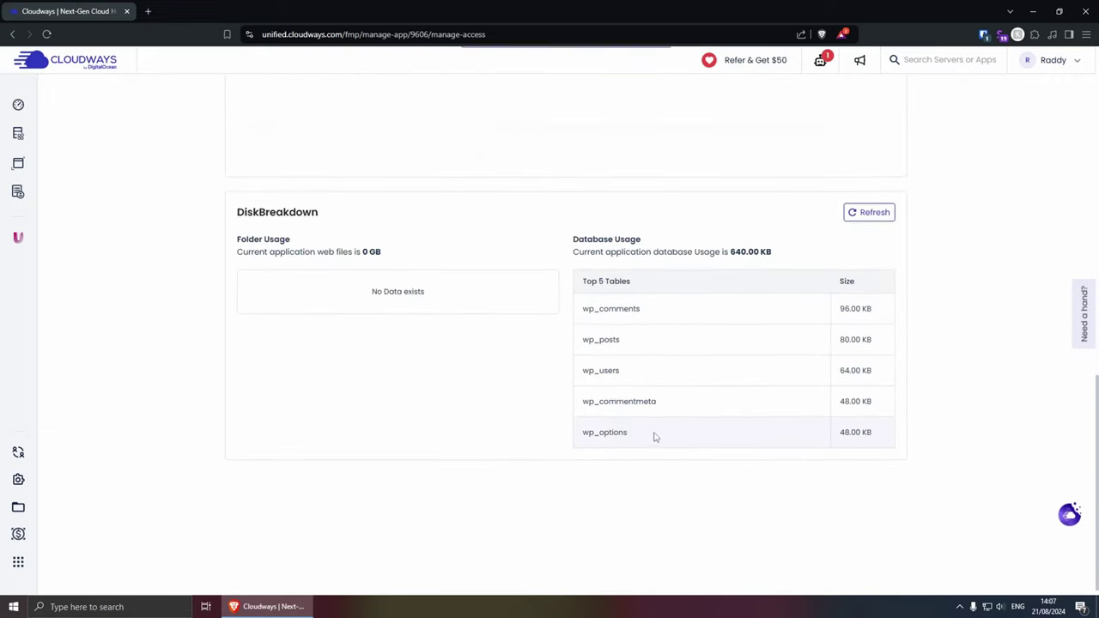
{"action": "scroll", "coordinate": [515, 355], "scroll_direction": "up", "scroll_amount": 10}
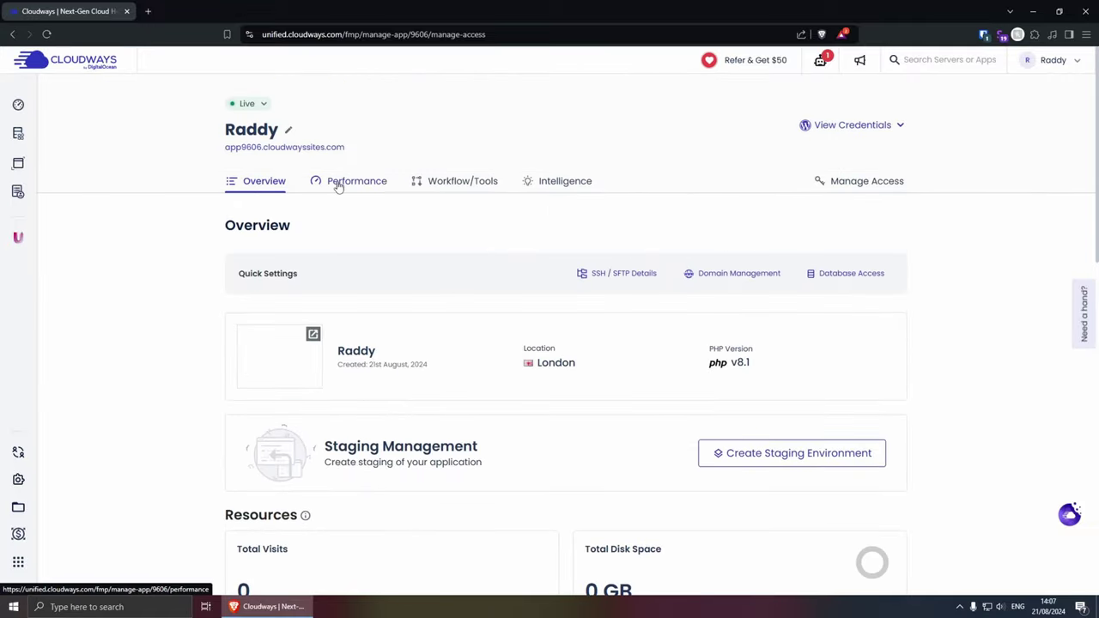
{"action": "left_click", "coordinate": [339, 185]}
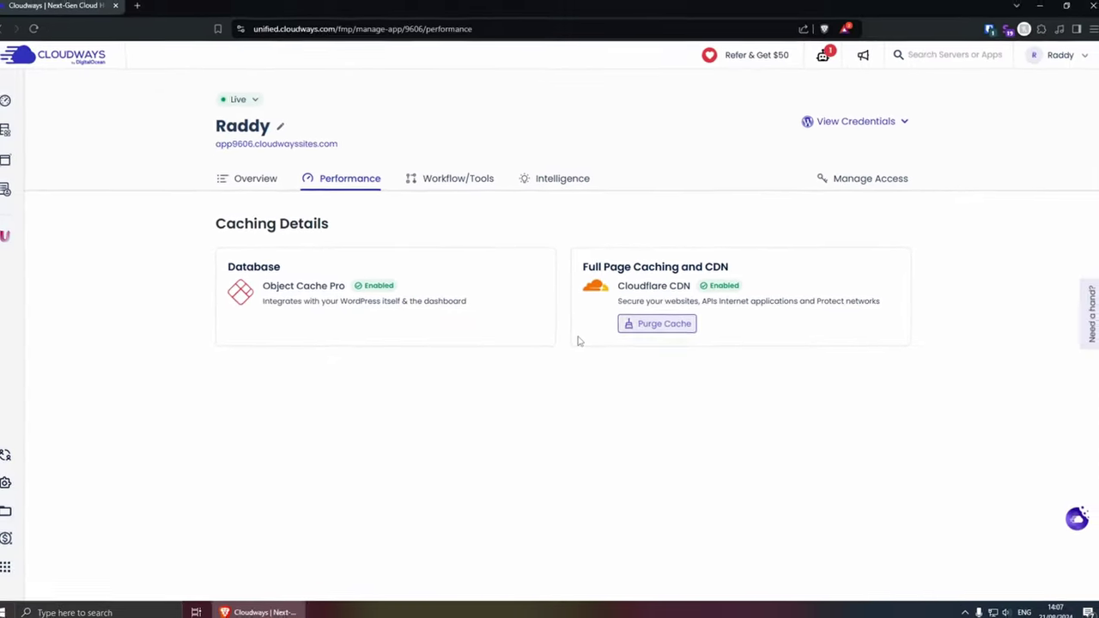
- Check the PHP Settings: PHP 8.1, 256 MB memory limit and 30 sec execution time
{"action": "left_click", "coordinate": [463, 182]}
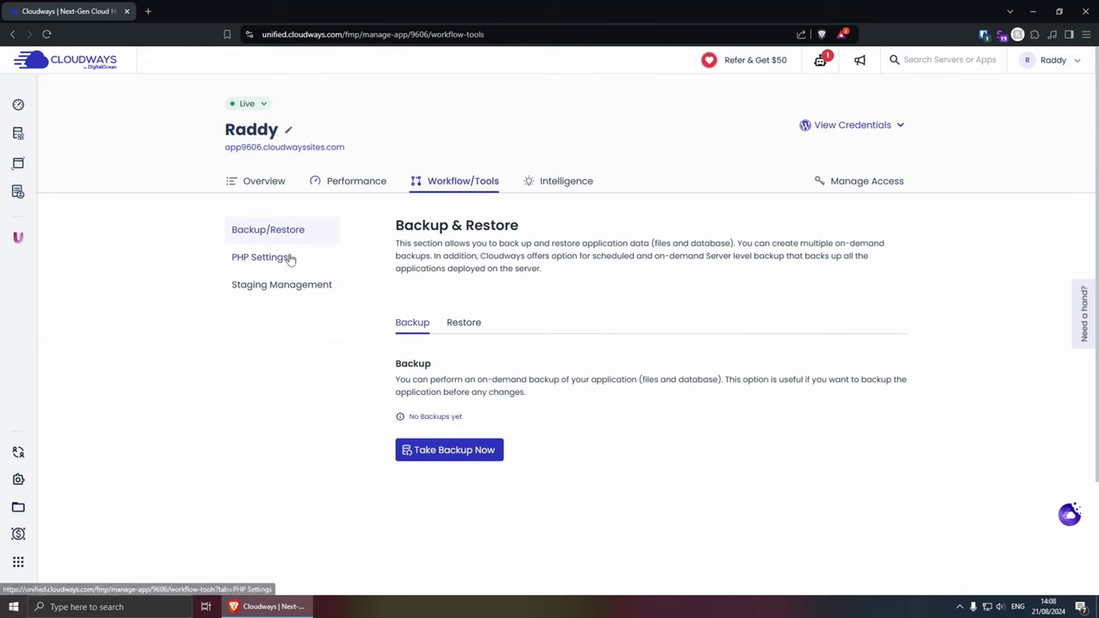
{"action": "left_click", "coordinate": [262, 259]}
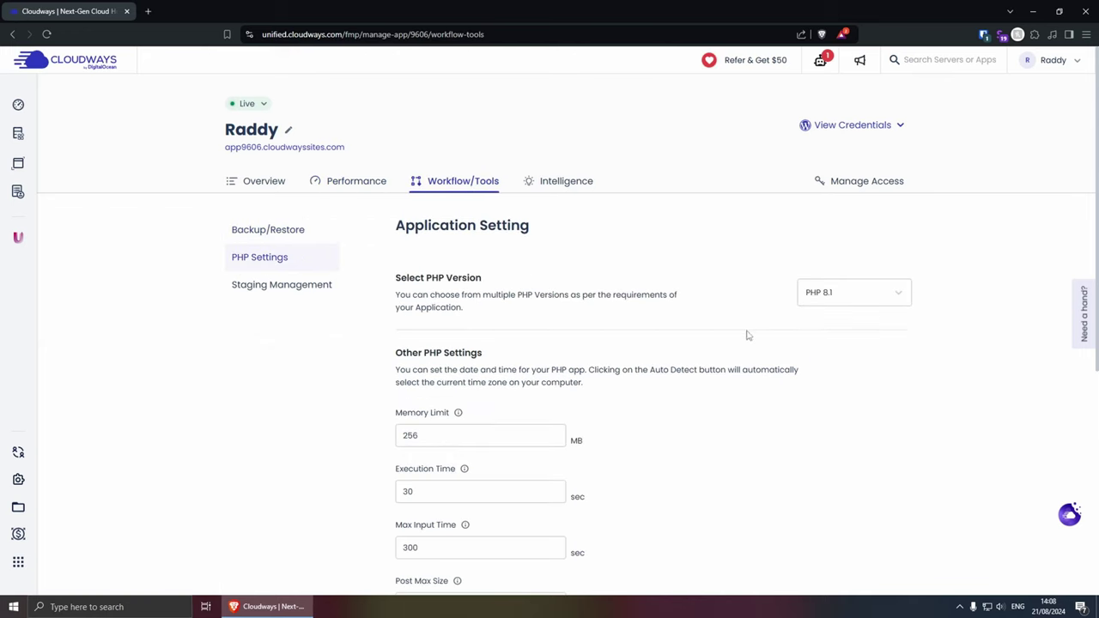
{"action": "left_click", "coordinate": [893, 293]}
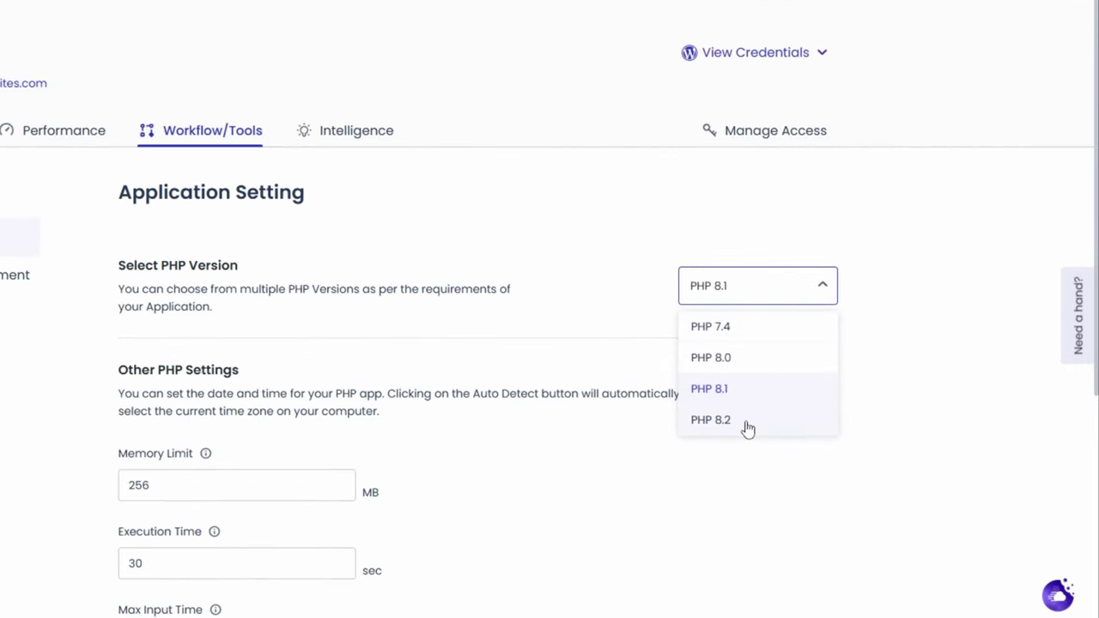
{"action": "left_click", "coordinate": [639, 391]}
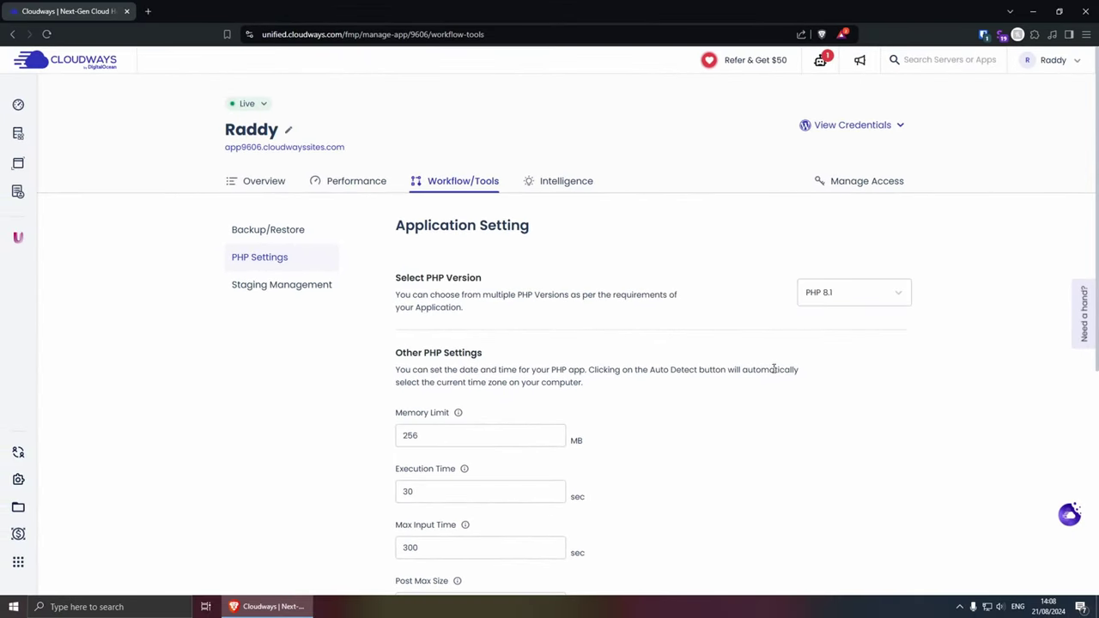
{"action": "scroll", "coordinate": [761, 367], "scroll_direction": "down", "scroll_amount": 2}
{"action": "scroll", "coordinate": [747, 368], "scroll_direction": "down", "scroll_amount": 1}
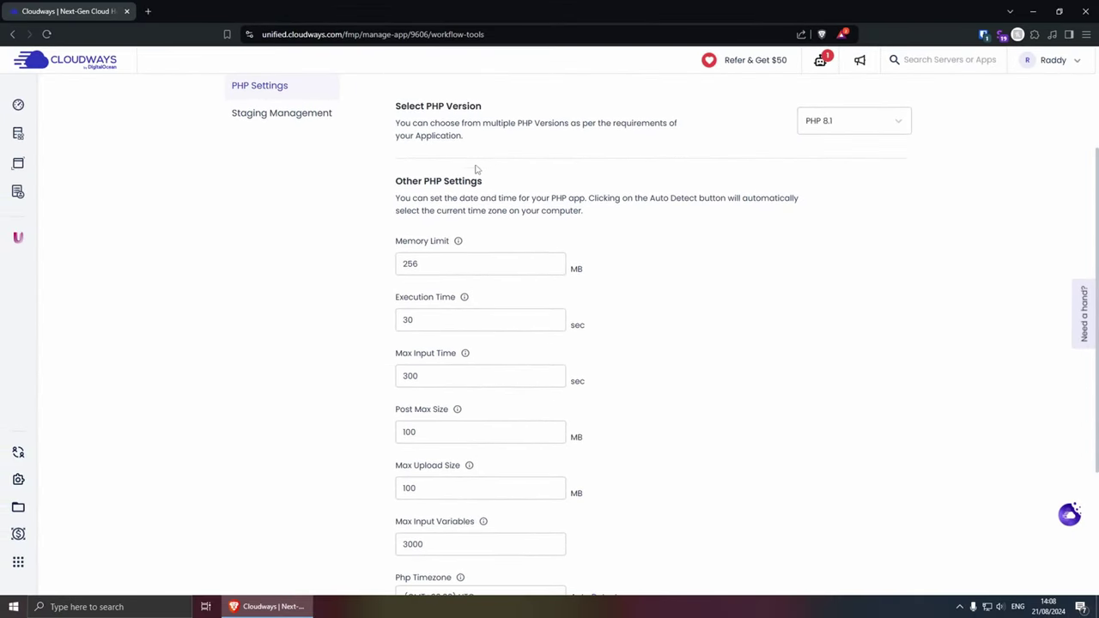
{"action": "scroll", "coordinate": [759, 315], "scroll_direction": "down", "scroll_amount": 2}
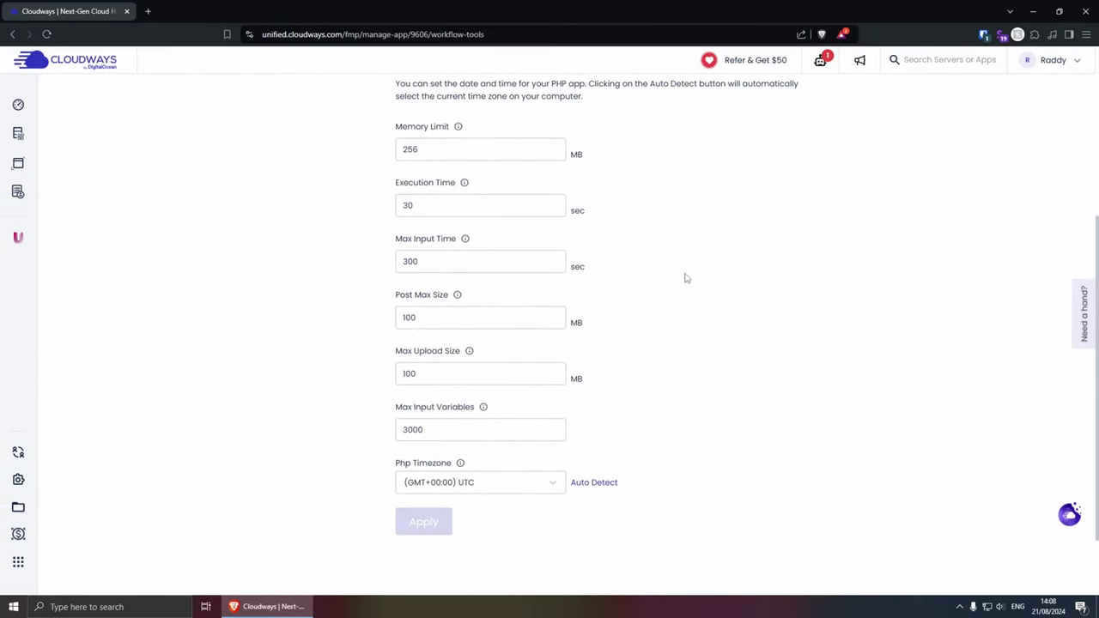
{"action": "scroll", "coordinate": [329, 289], "scroll_direction": "up", "scroll_amount": 5}
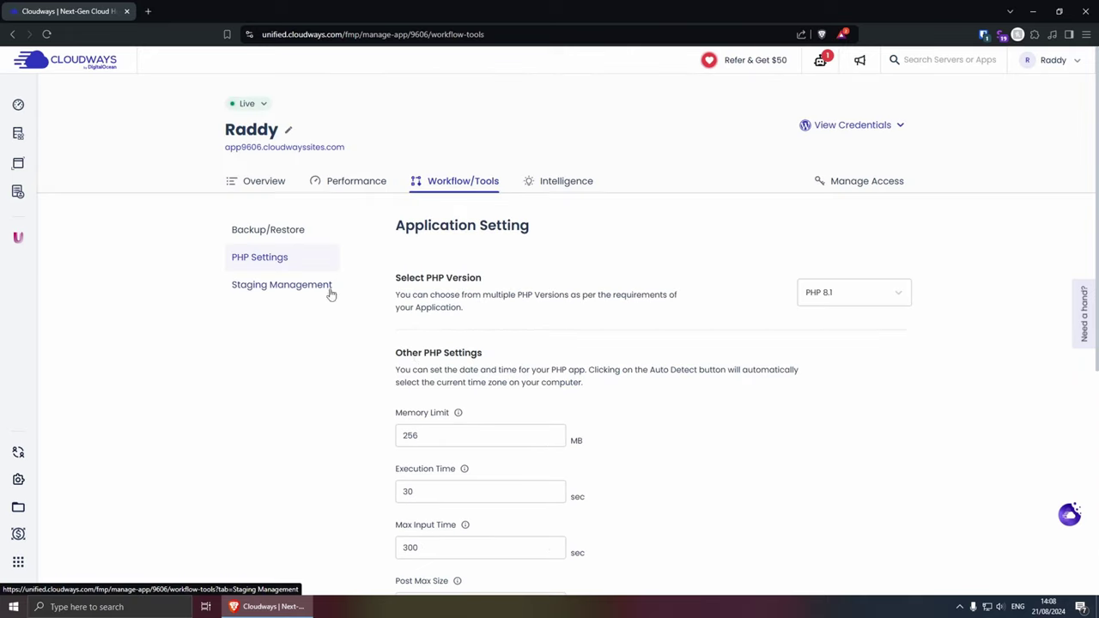
- View the app's Staging Management and Intelligence sections
{"action": "left_click", "coordinate": [266, 289]}
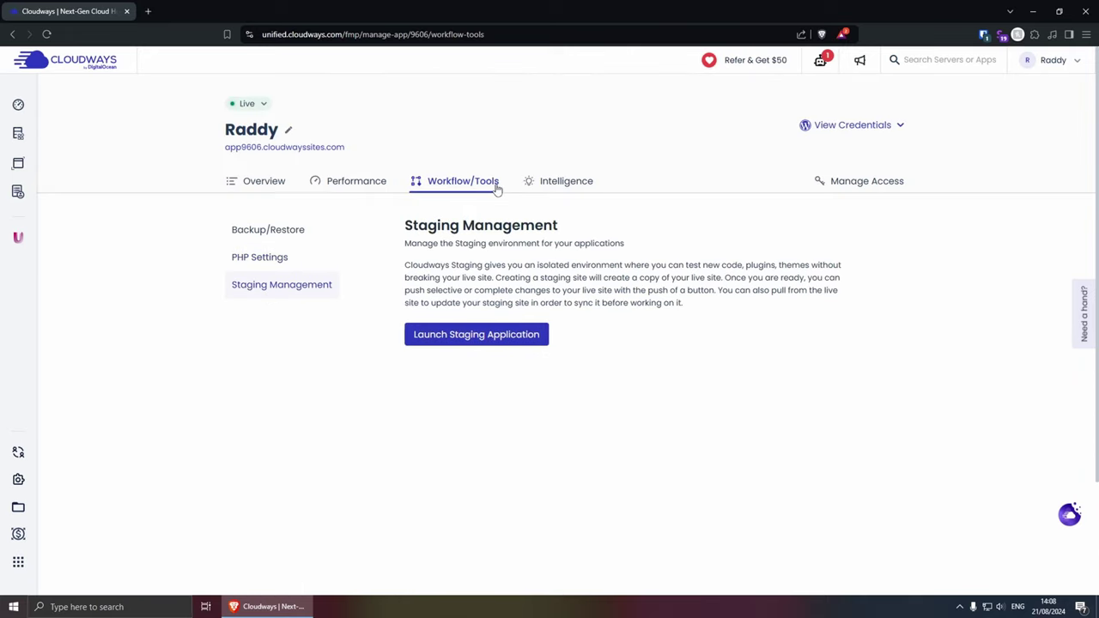
{"action": "left_click", "coordinate": [579, 182]}
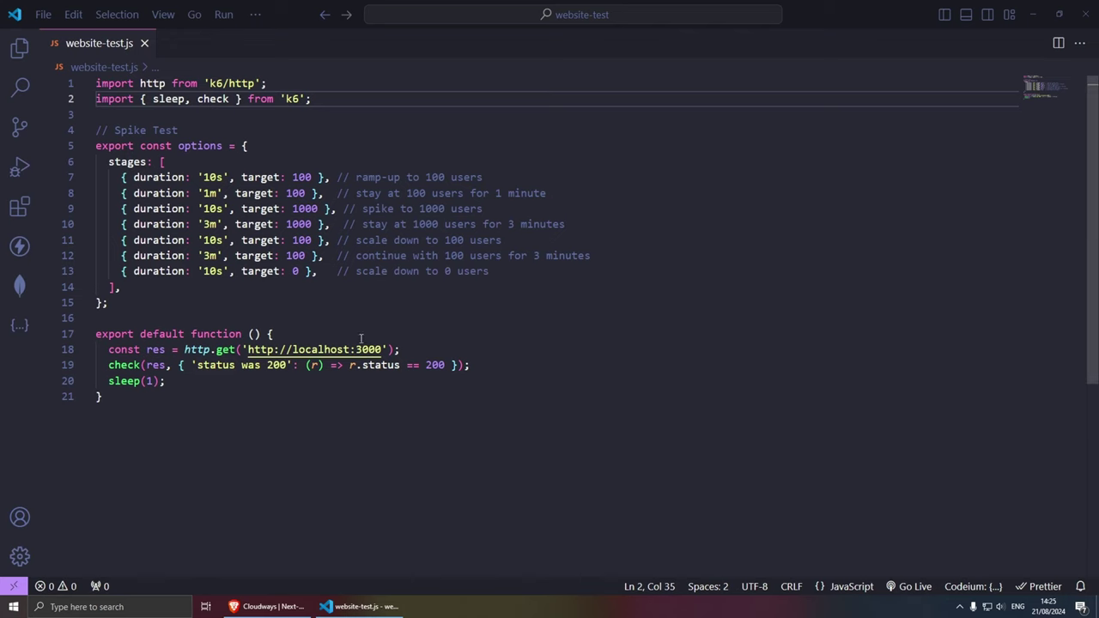
- Return to the Cloudways Overview and select the app address app9606.cloudwayssites.com
{"action": "key", "text": "alt+Tab"}
{"action": "left_click_drag", "start_coordinate": [370, 151], "coordinate": [219, 153]}
- Open the live WordPress site and copy its full address from the address bar
{"action": "left_click", "coordinate": [262, 148], "text": "ctrl"}
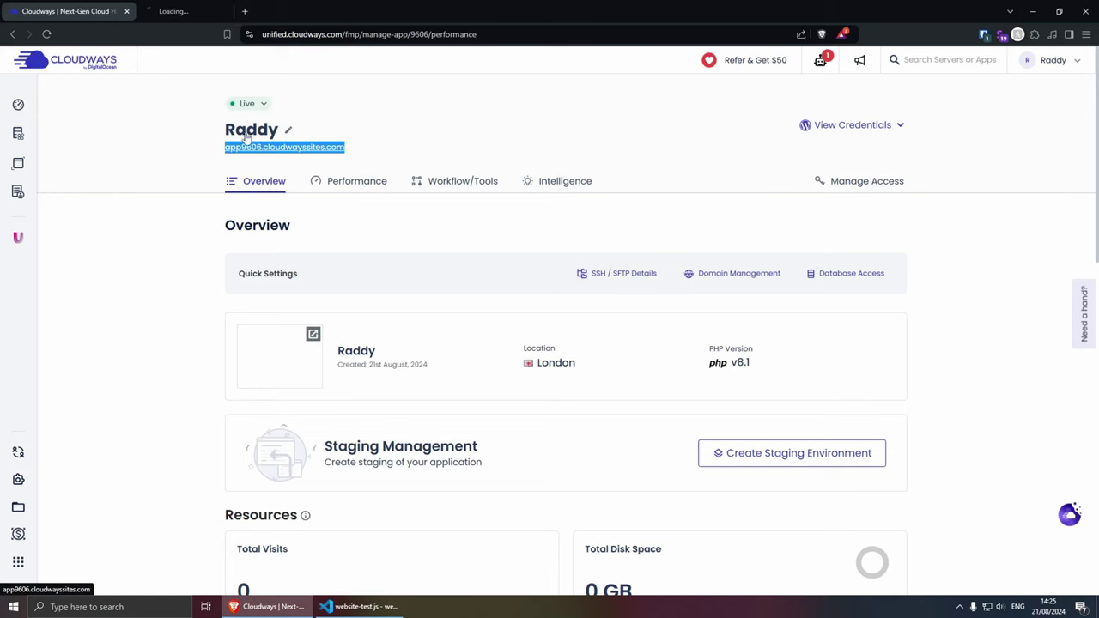
{"action": "left_click", "coordinate": [175, 11]}
{"action": "left_click", "coordinate": [413, 34]}
{"action": "key", "text": "ctrl+c"}
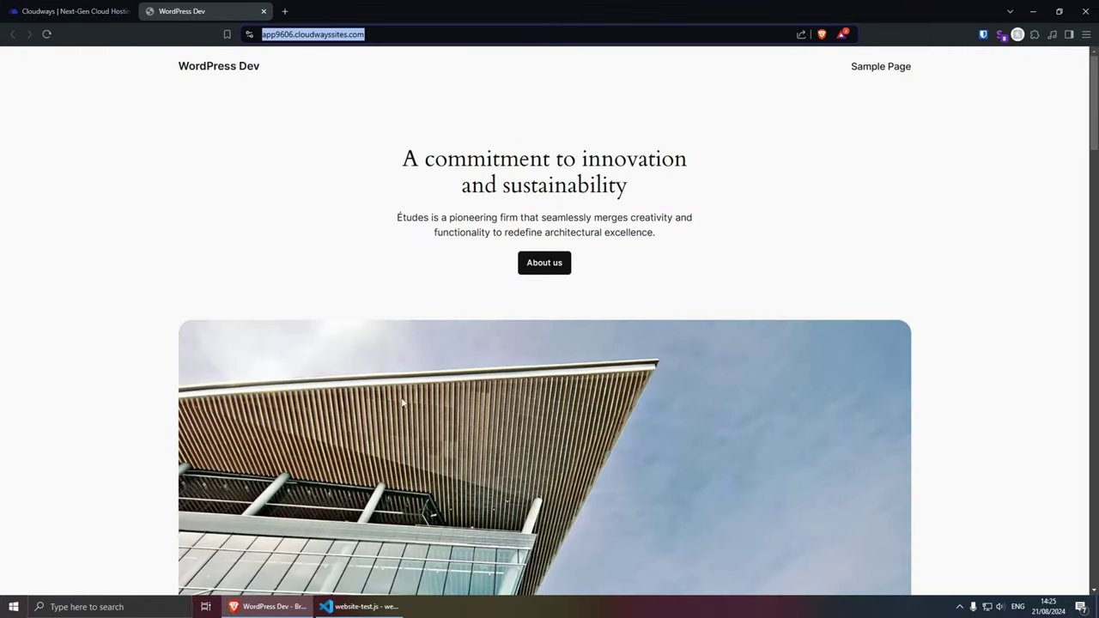
- Replace localhost:3000 on line 18 of website-test.js with the site URL and save
{"action": "left_click", "coordinate": [361, 606]}
{"action": "left_click_drag", "start_coordinate": [382, 349], "coordinate": [248, 349]}
{"action": "key", "text": "ctrl+v"}
{"action": "left_click", "coordinate": [355, 396]}
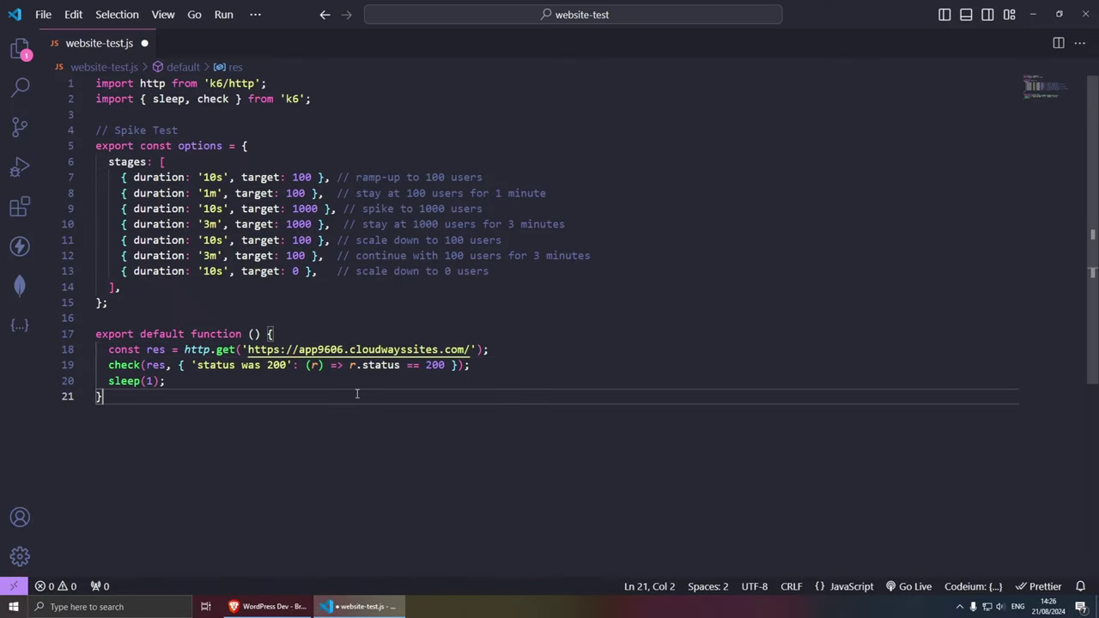
{"action": "key", "text": "ctrl+s"}
- Run 'k6 run website-test.js' from a PowerShell terminal in the website-test folder
{"action": "key", "text": "ctrl+shift+c"}
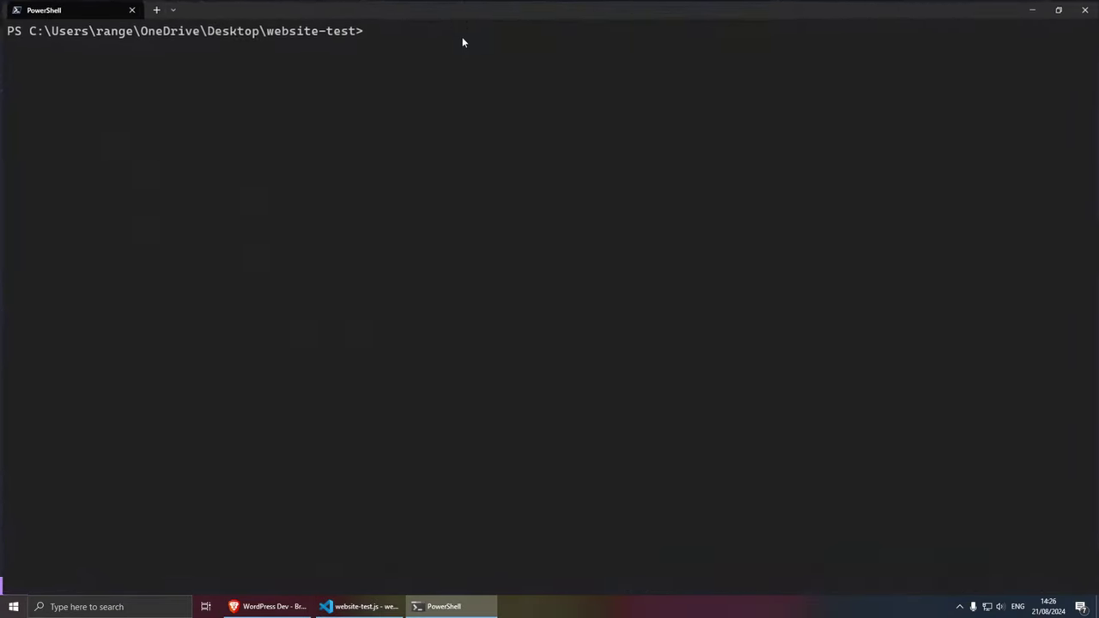
{"action": "type", "text": "k6"}
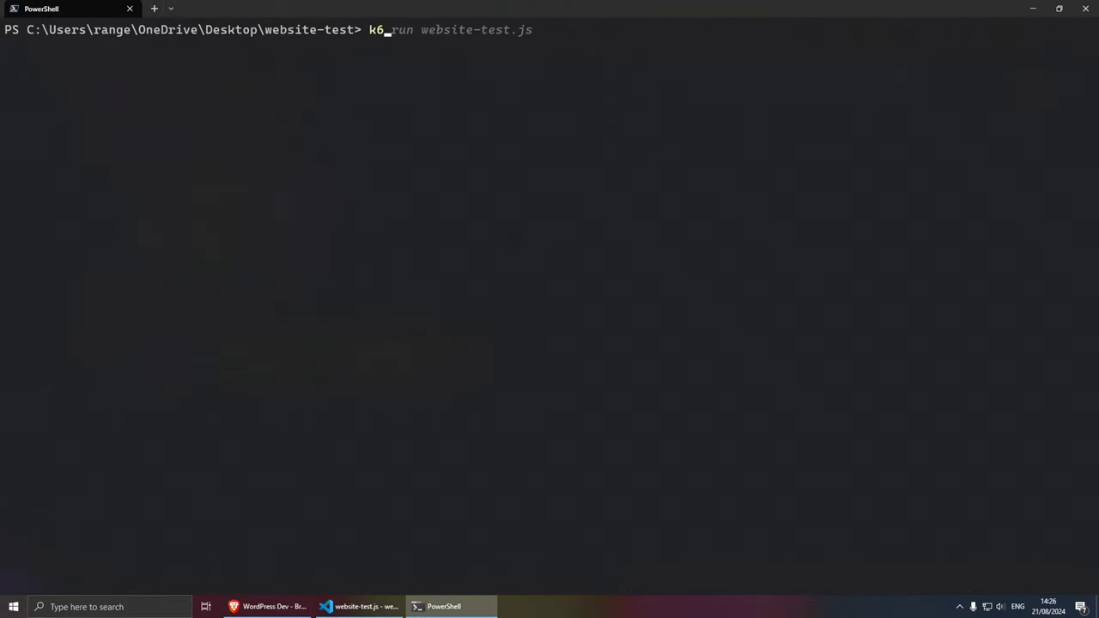
{"action": "key", "text": "Right"}
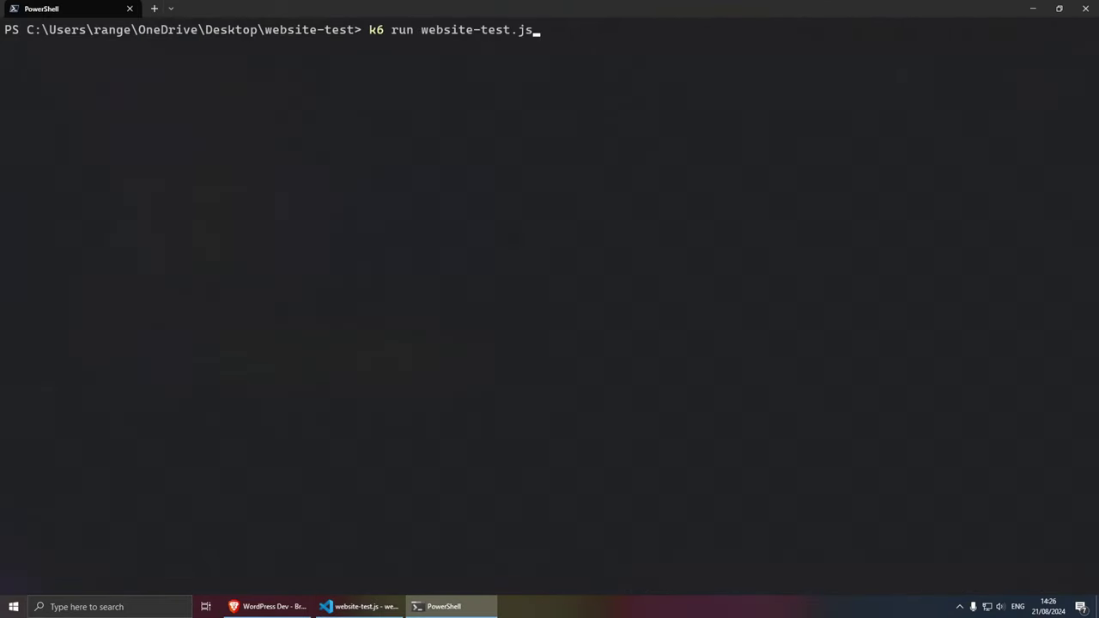
{"action": "key", "text": "Return"}
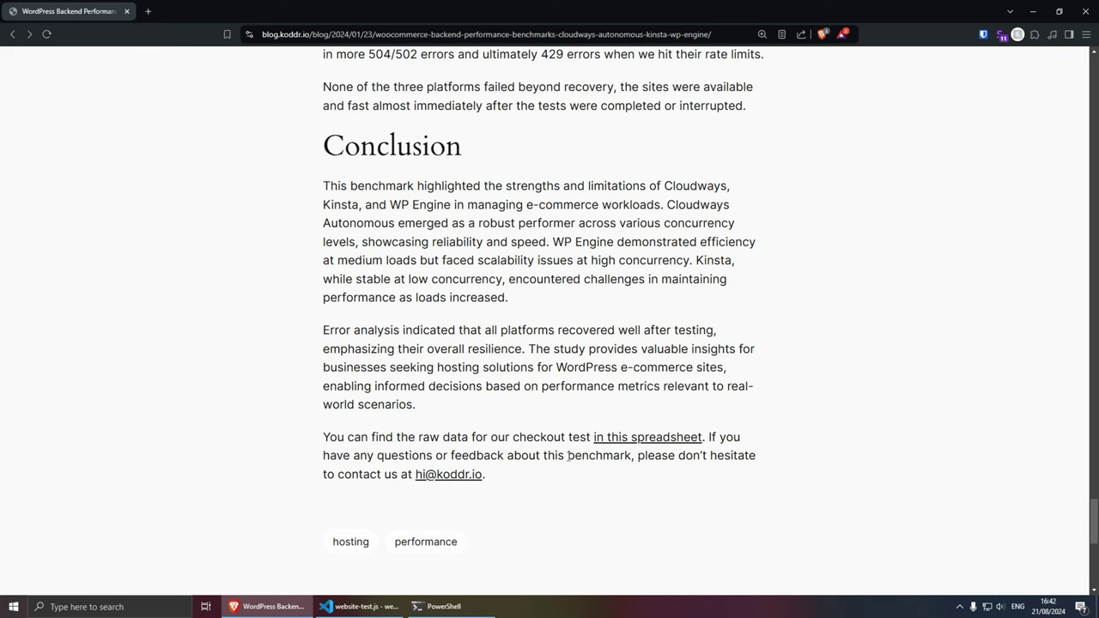
- Open the raw checkout results spreadsheet linked in the blog's conclusion
{"action": "left_click", "coordinate": [650, 443]}
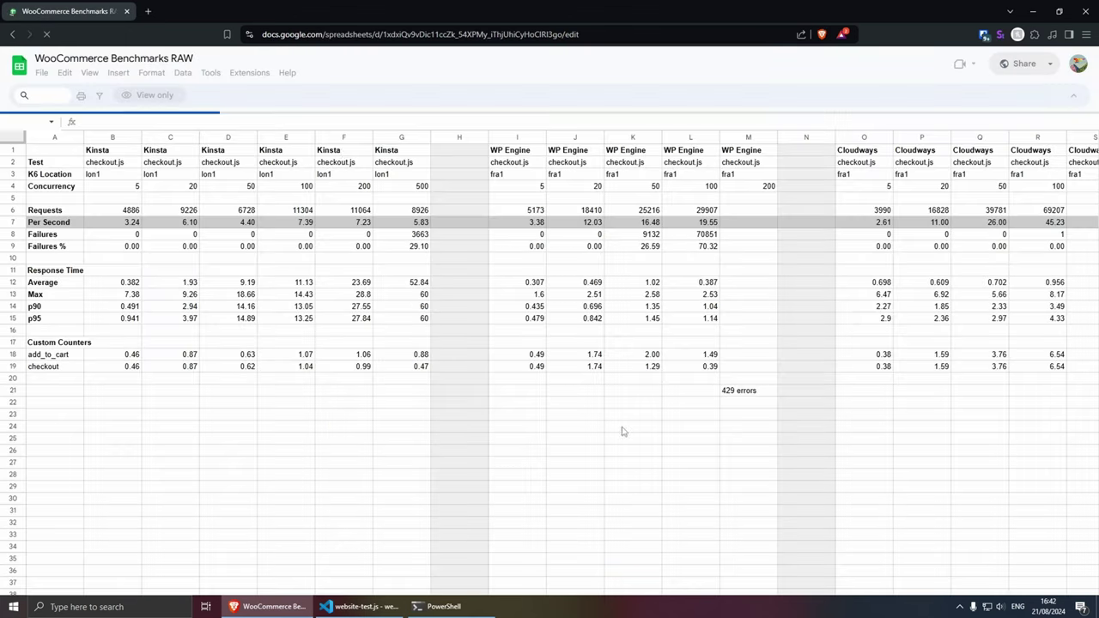